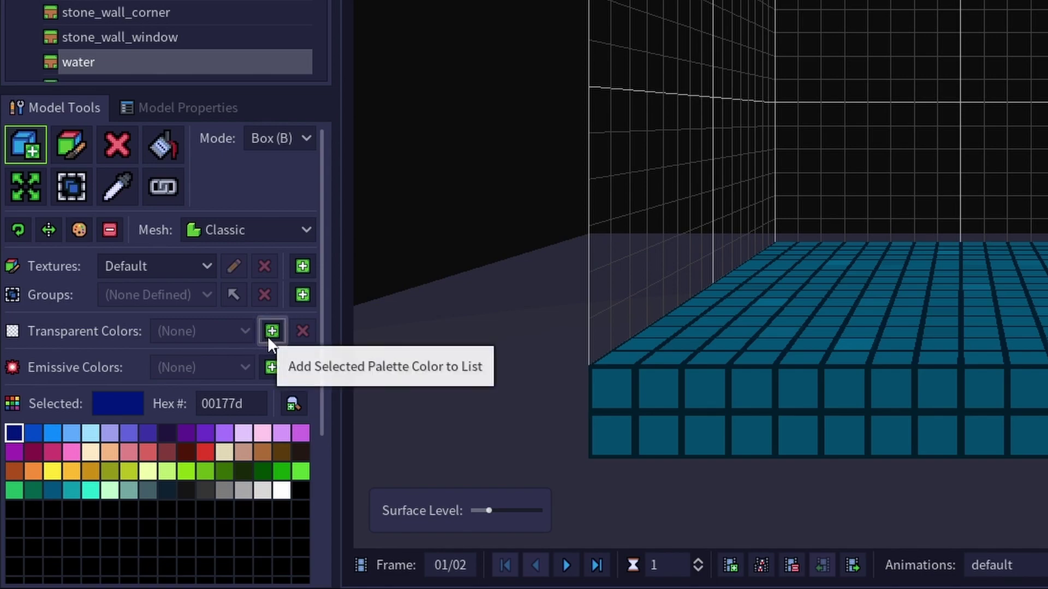
# After trying and removing 00177d, make the water colour 005377 transparent at near-maximum transparency
pyautogui.click(269, 340)
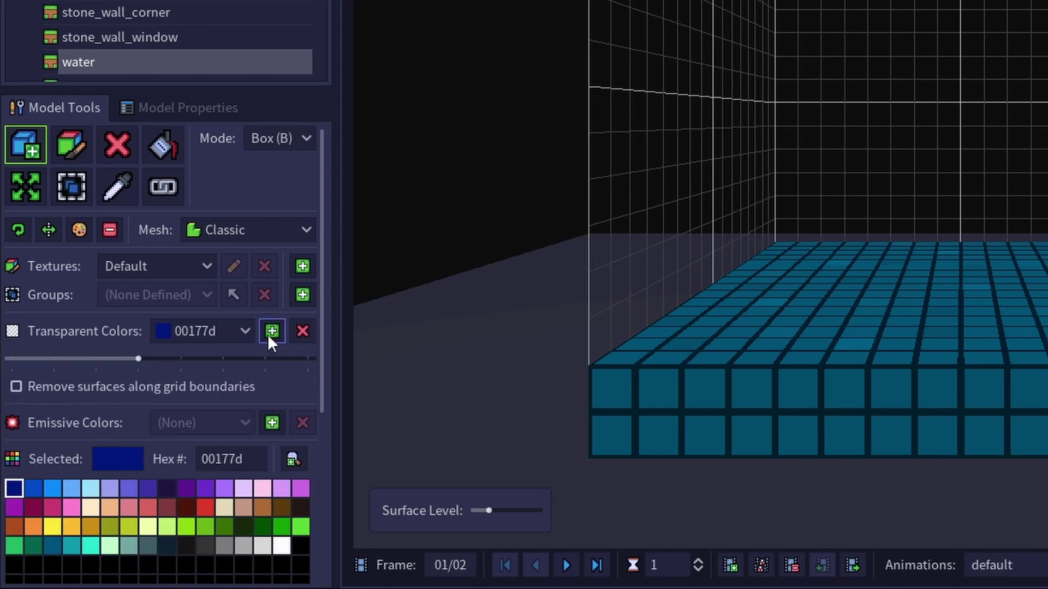
pyautogui.click(303, 331)
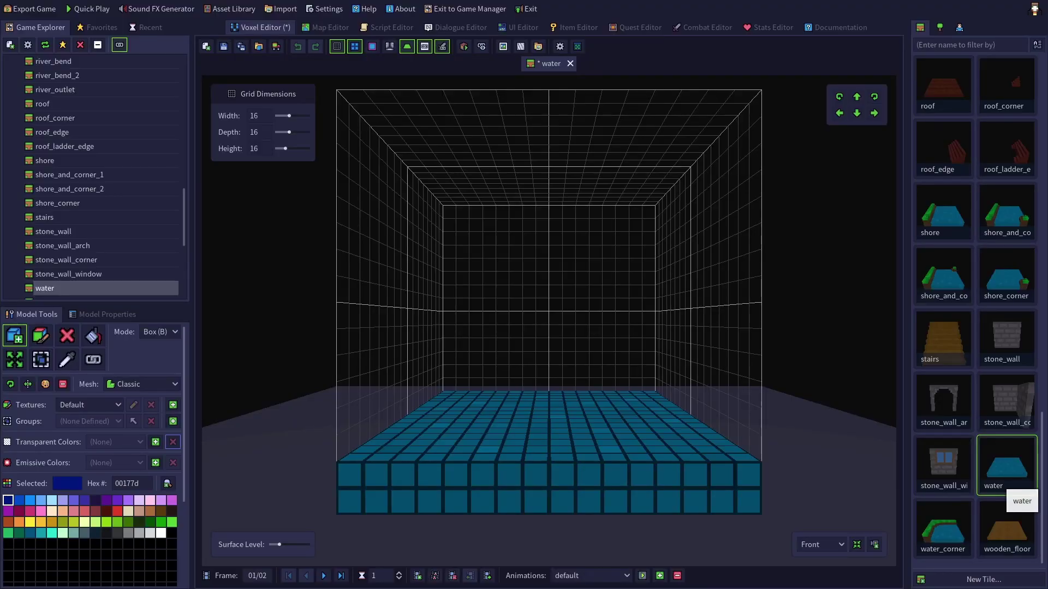
pyautogui.click(66, 360)
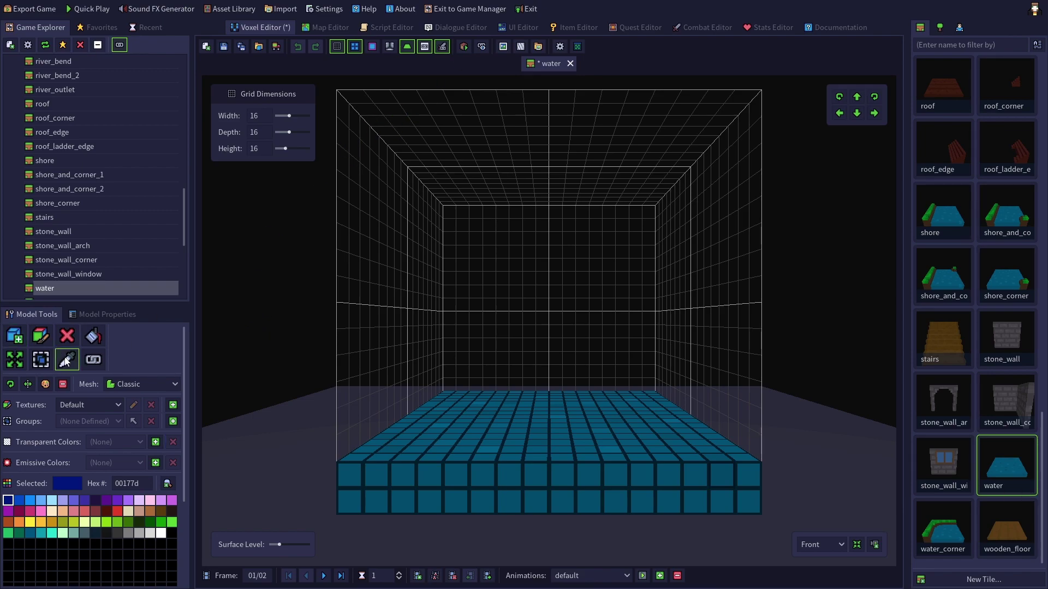
pyautogui.click(461, 502)
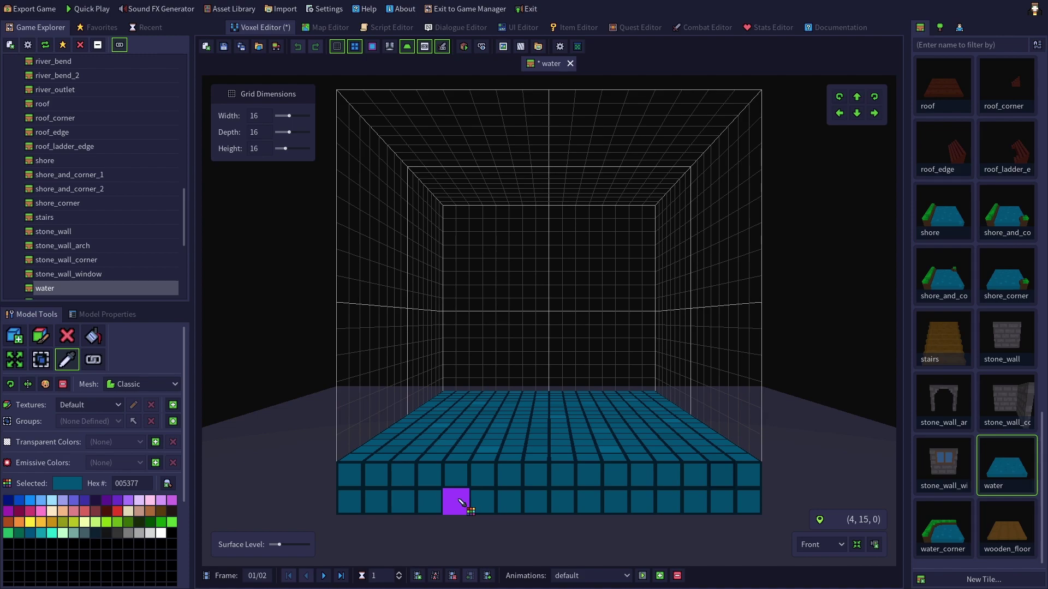
pyautogui.click(153, 444)
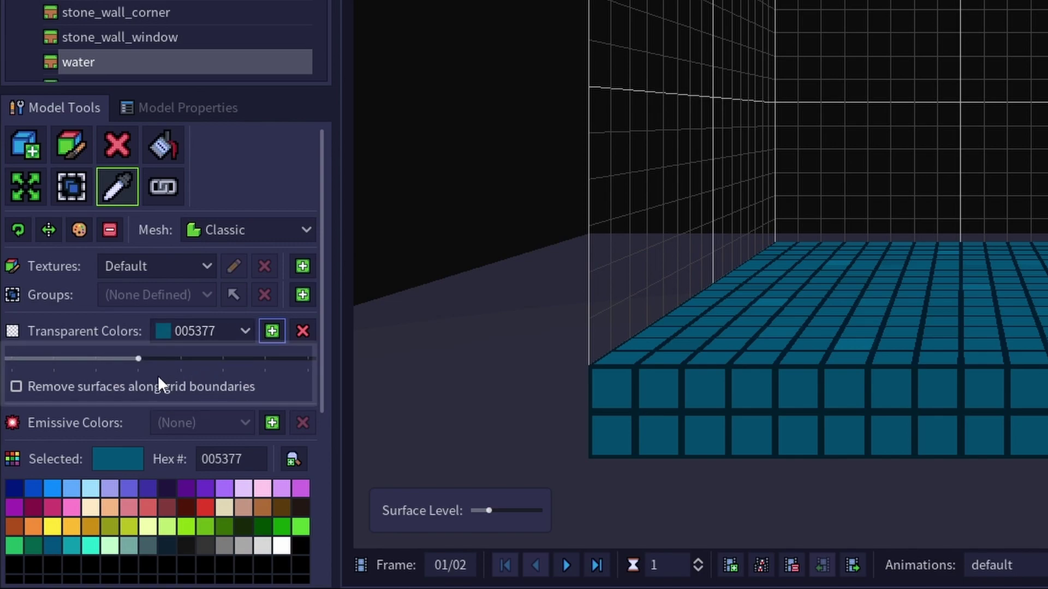
pyautogui.moveTo(138, 358); pyautogui.dragTo(267, 389)
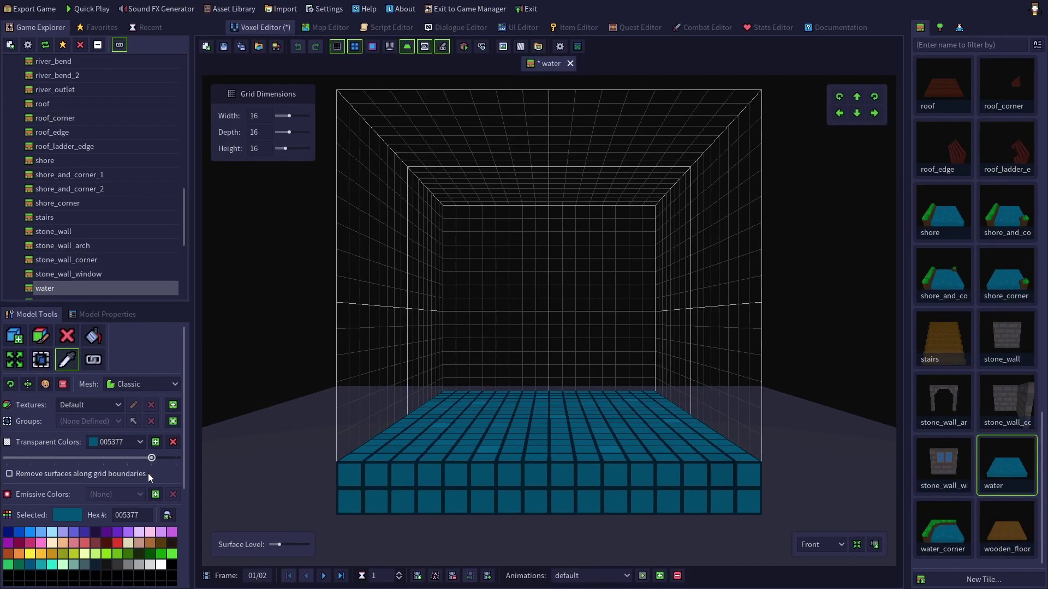
# Save the water model and preview its translucent game mesh from above
pyautogui.click(465, 50)
pyautogui.click(494, 311)
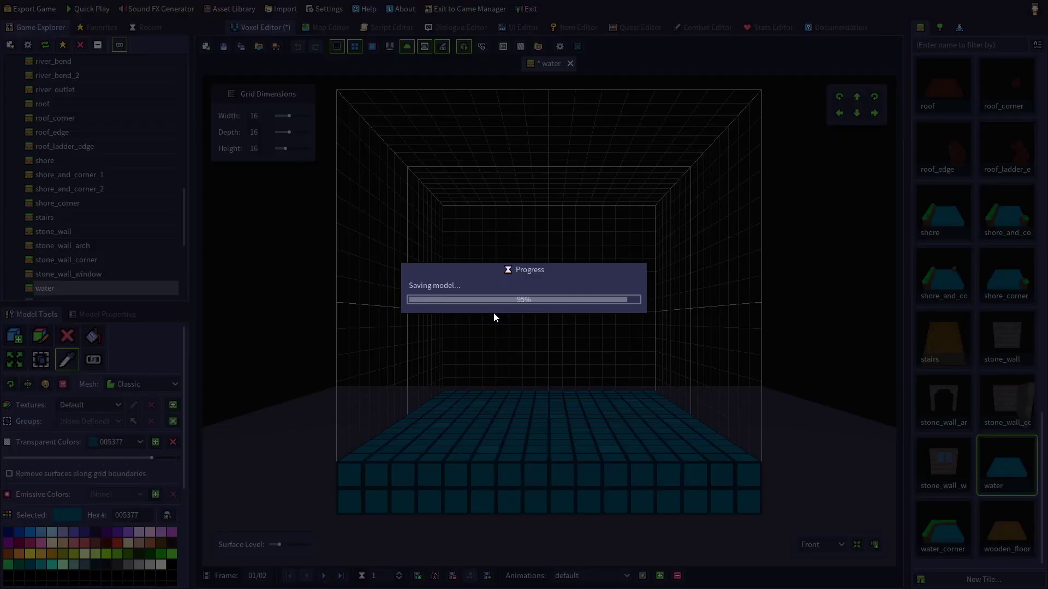
pyautogui.moveTo(712, 411); pyautogui.dragTo(804, 468, button='right')
# Inspect the water tiles across the map, then return to the Voxel Editor
pyautogui.click(321, 27)
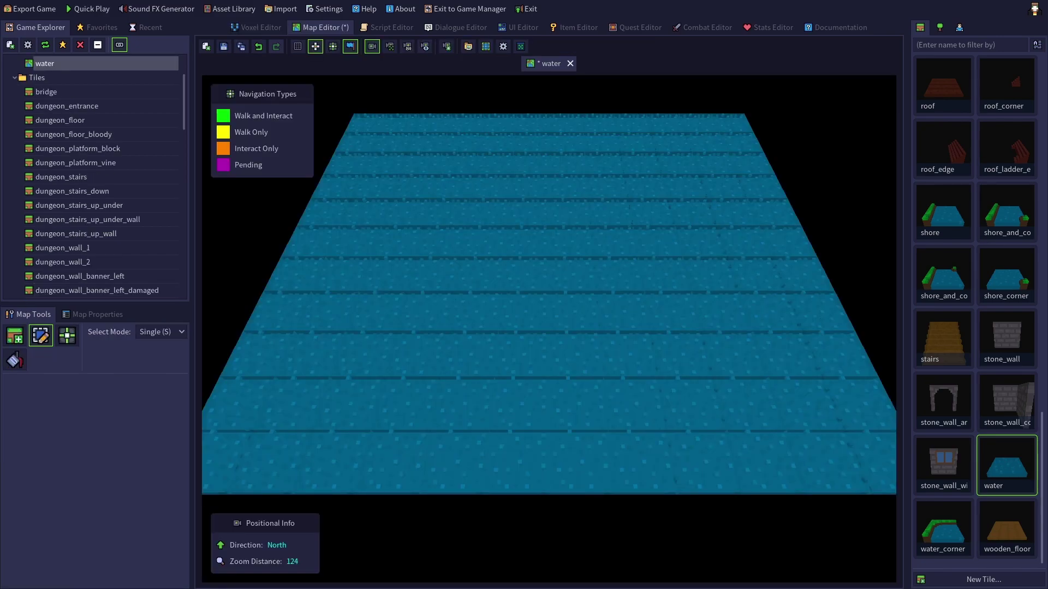
pyautogui.moveTo(641, 552)
pyautogui.mouseDown(button='right')
pyautogui.moveTo(586, 541)
pyautogui.moveTo(702, 529)
pyautogui.moveTo(620, 535)
pyautogui.moveTo(651, 534)
pyautogui.moveTo(642, 533)
pyautogui.mouseUp(button='right')
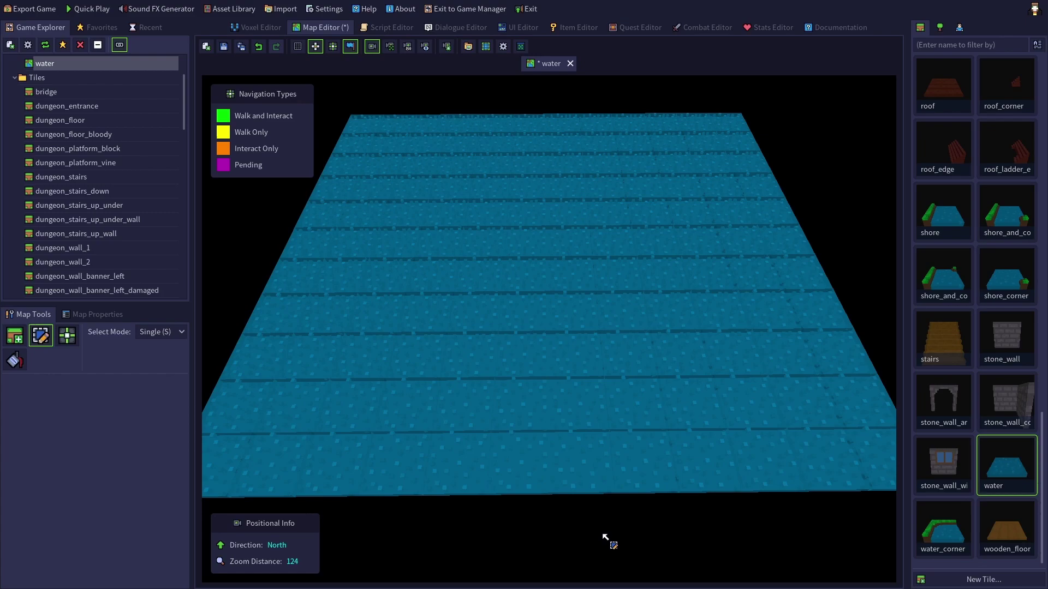
pyautogui.moveTo(613, 538)
pyautogui.mouseDown(button='right')
pyautogui.moveTo(683, 529)
pyautogui.moveTo(557, 529)
pyautogui.moveTo(618, 524)
pyautogui.mouseUp(button='right')
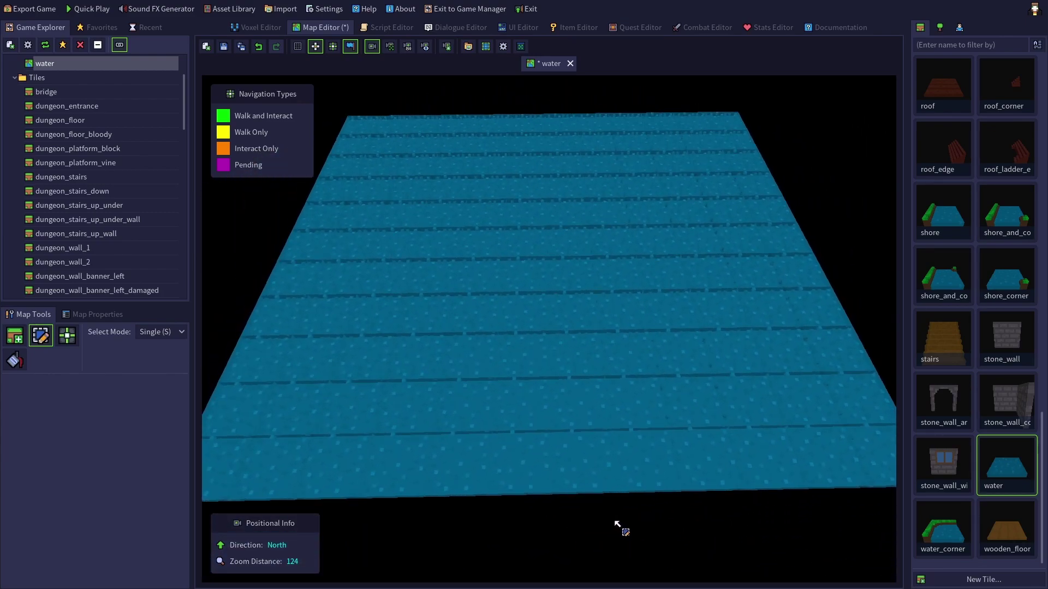
pyautogui.click(256, 25)
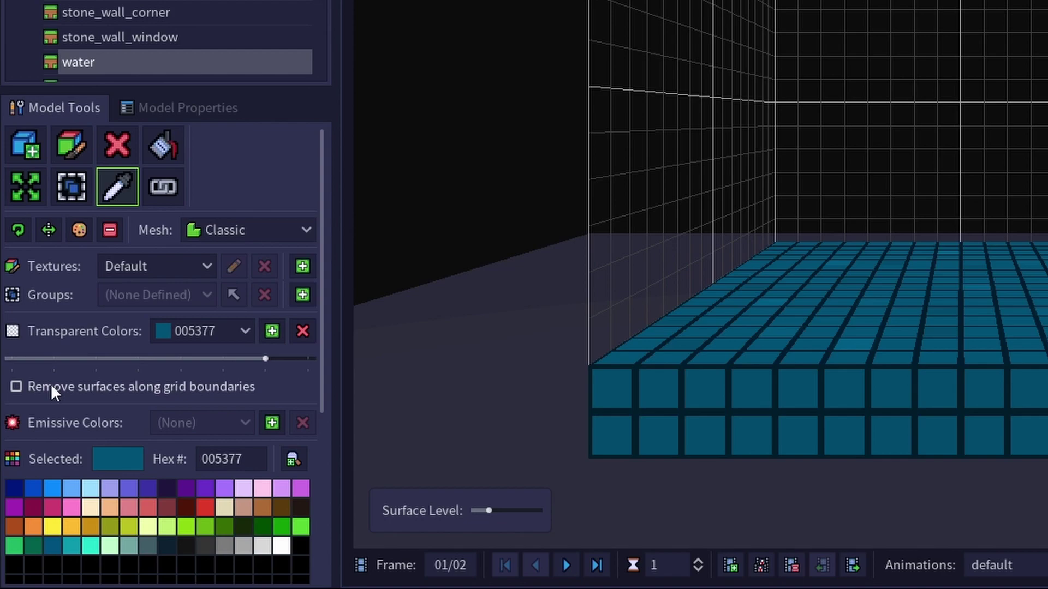
# Enable 'Remove surfaces along grid boundaries', save, and preview the water as one translucent sheet
pyautogui.click(50, 384)
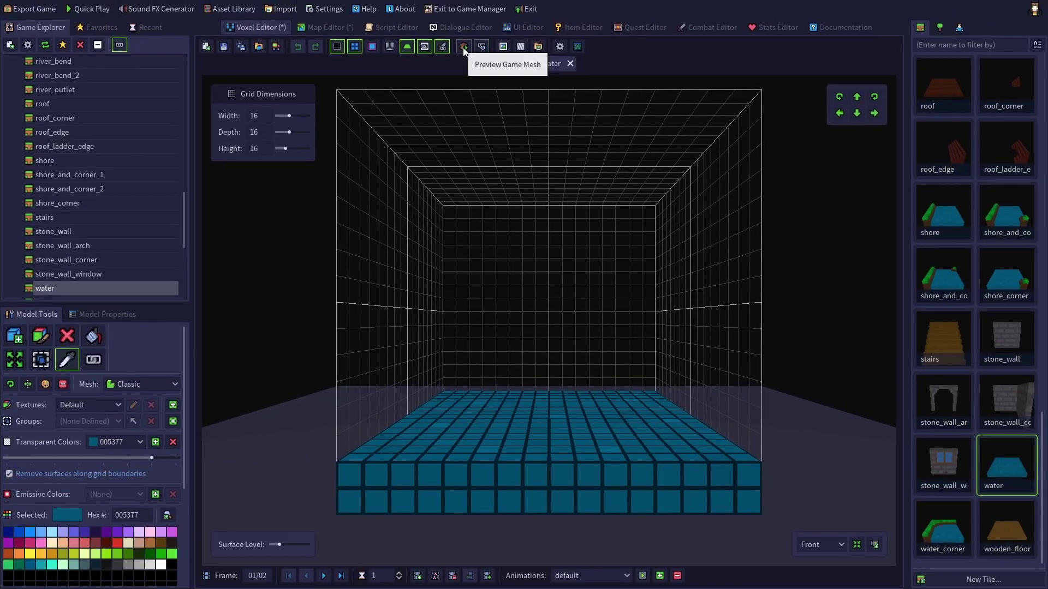
pyautogui.click(465, 51)
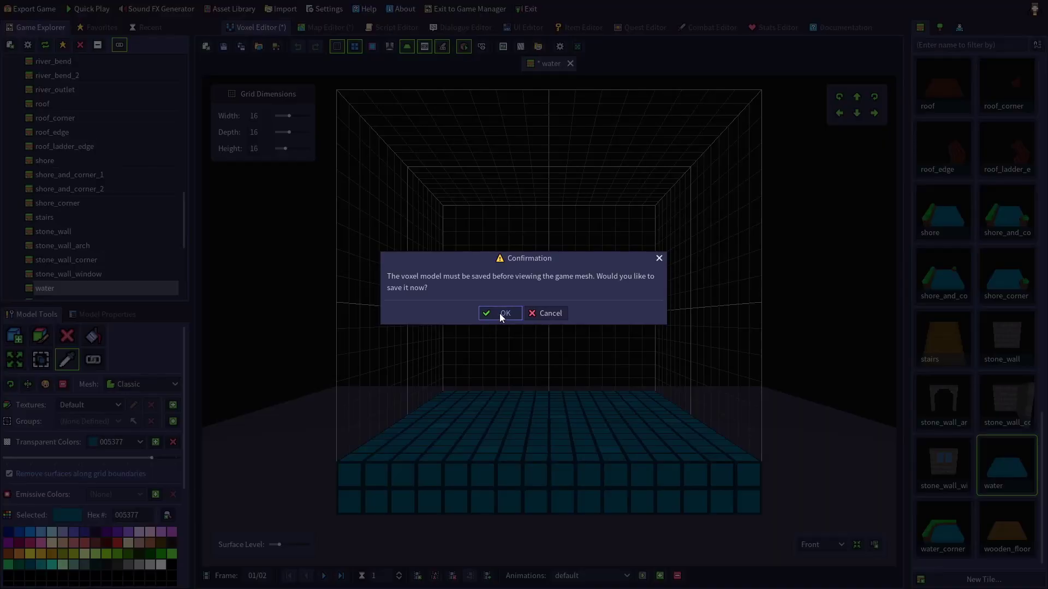
pyautogui.click(501, 315)
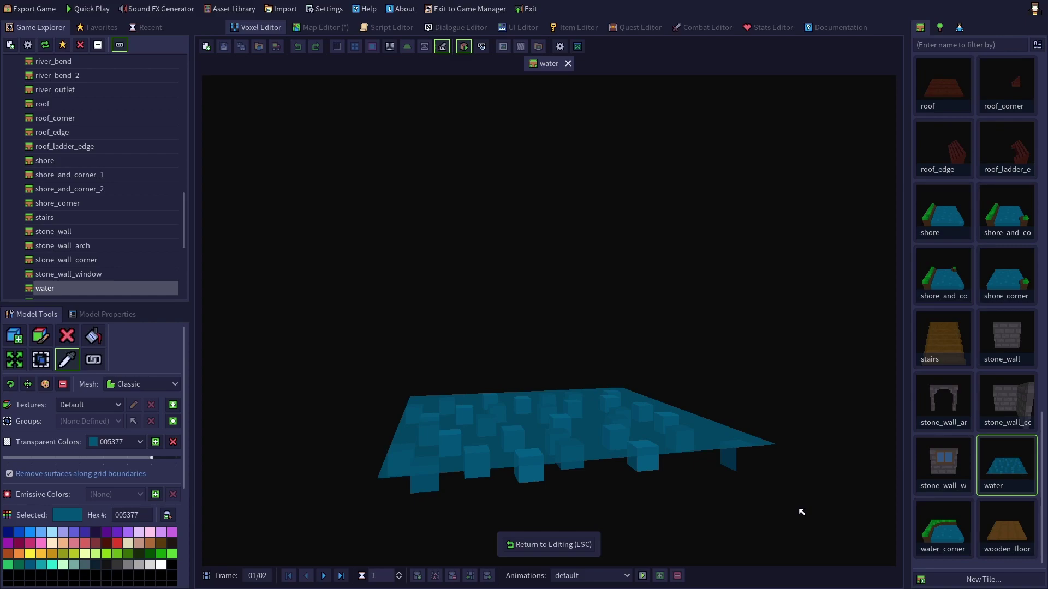
pyautogui.moveTo(801, 512); pyautogui.dragTo(730, 482)
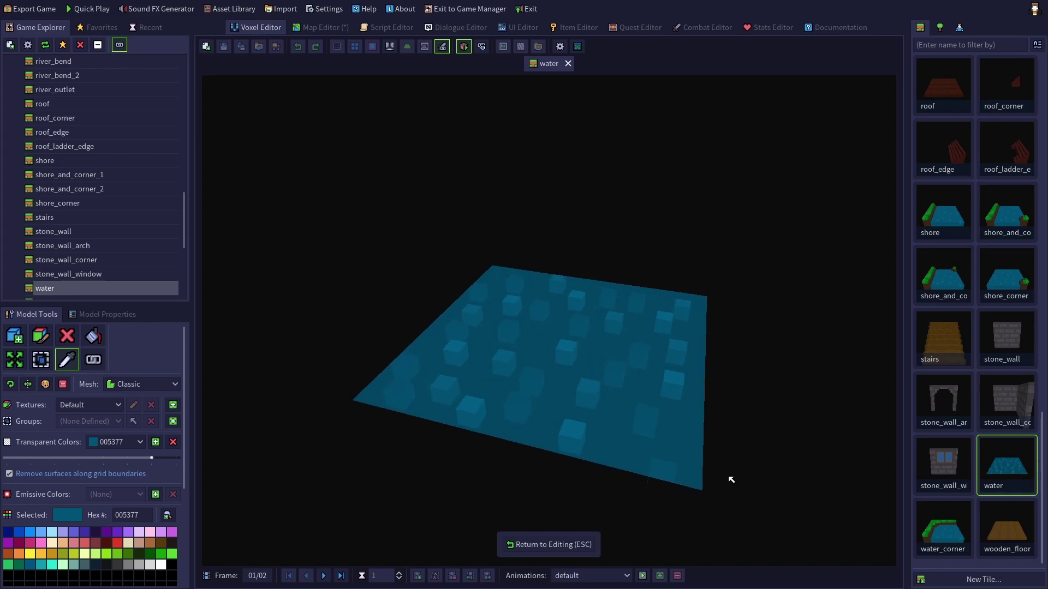
# View the updated water tiles in the Map Editor with the Select tool, rotating the view
pyautogui.click(313, 26)
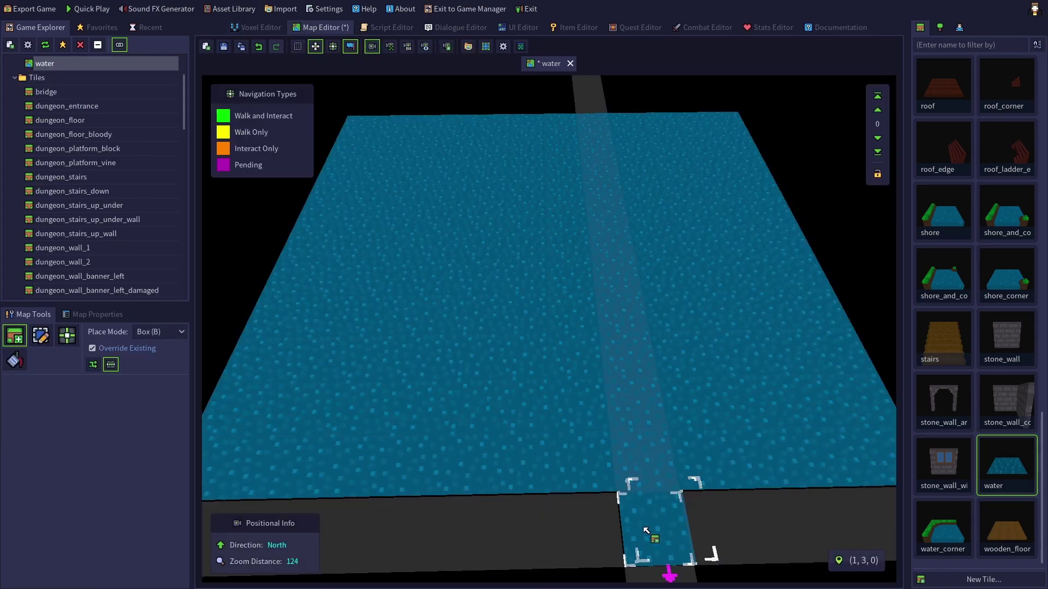
pyautogui.press('2')
pyautogui.moveTo(648, 530)
pyautogui.mouseDown(button='middle')
pyautogui.moveTo(613, 526)
pyautogui.moveTo(664, 540)
pyautogui.mouseUp(button='middle')
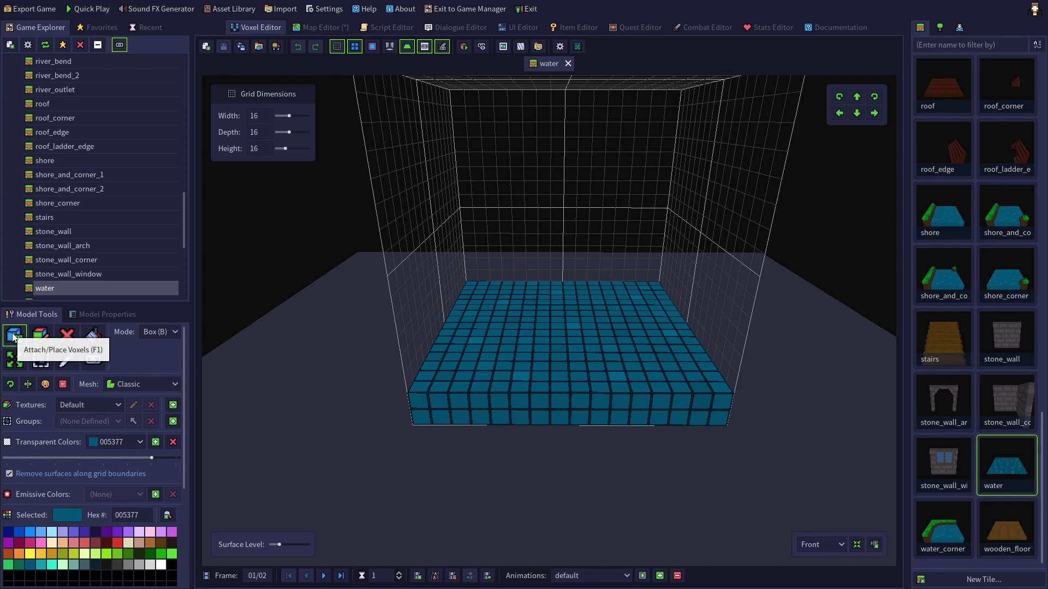
# Box-fill the 16-wide grid floor with 005377 water voxels, save and preview, then resume editing
pyautogui.click(63, 384)
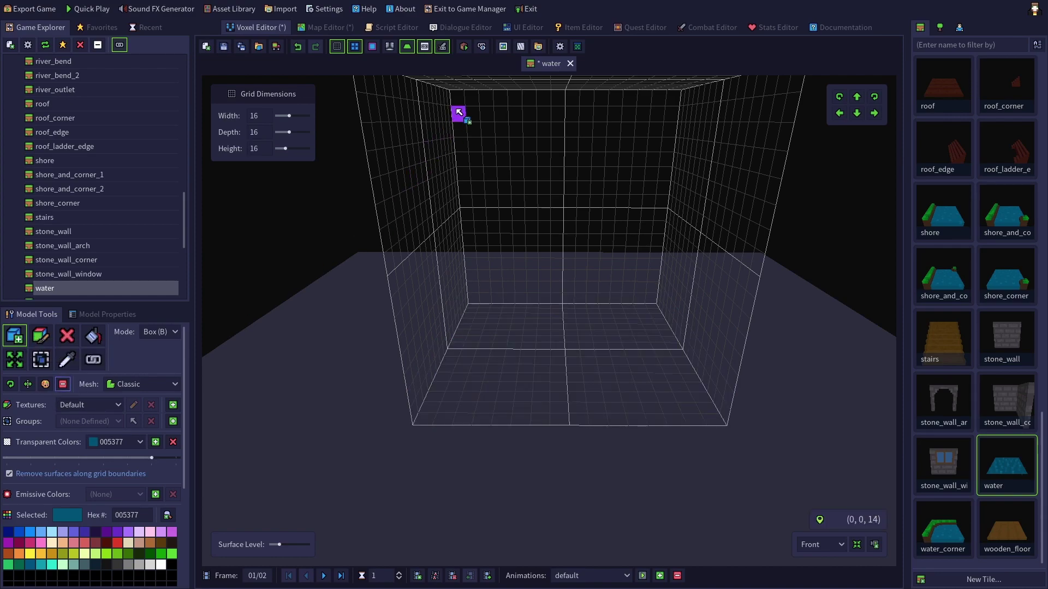
pyautogui.moveTo(458, 104); pyautogui.dragTo(718, 420)
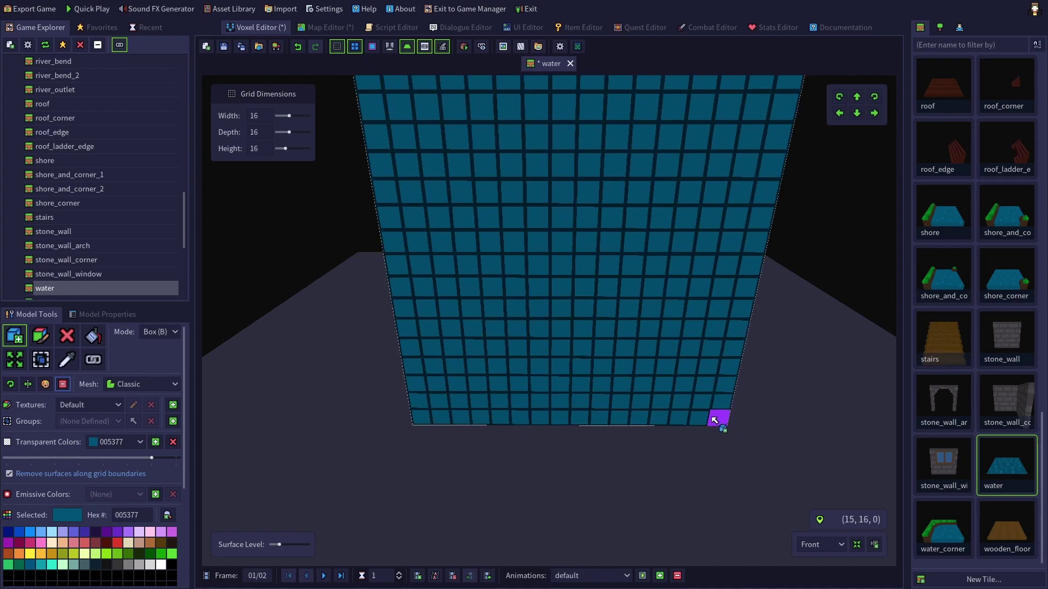
pyautogui.click(463, 47)
pyautogui.click(500, 318)
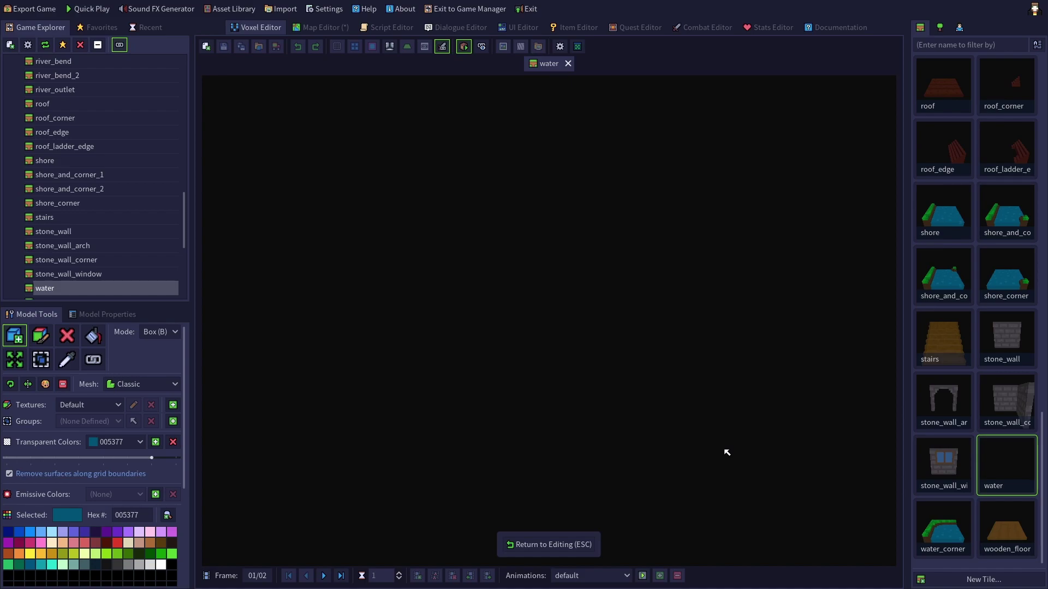
pyautogui.click(552, 545)
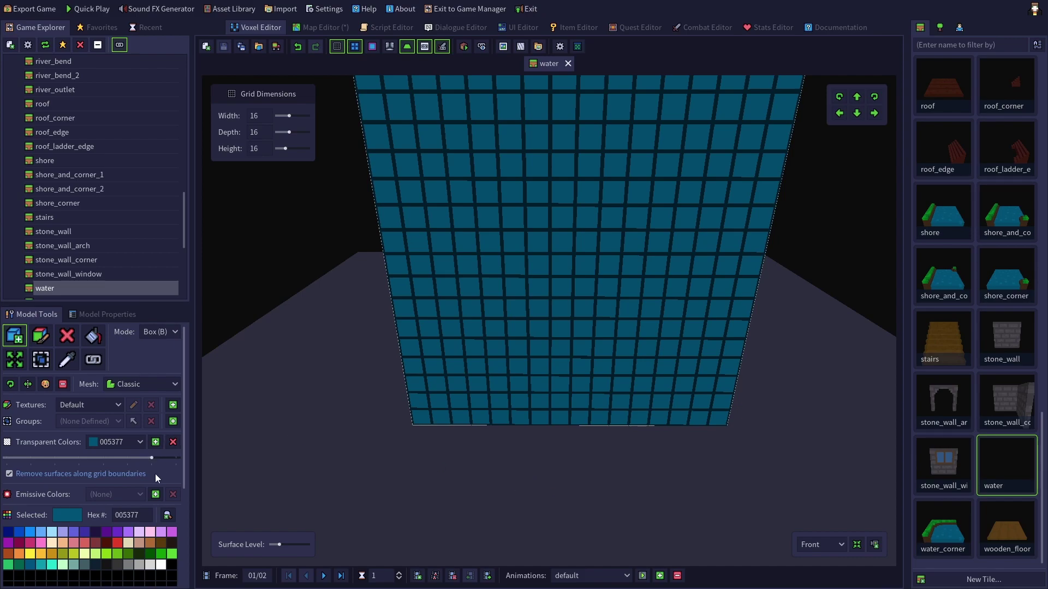
pyautogui.moveTo(403, 479); pyautogui.dragTo(528, 475, button='middle')
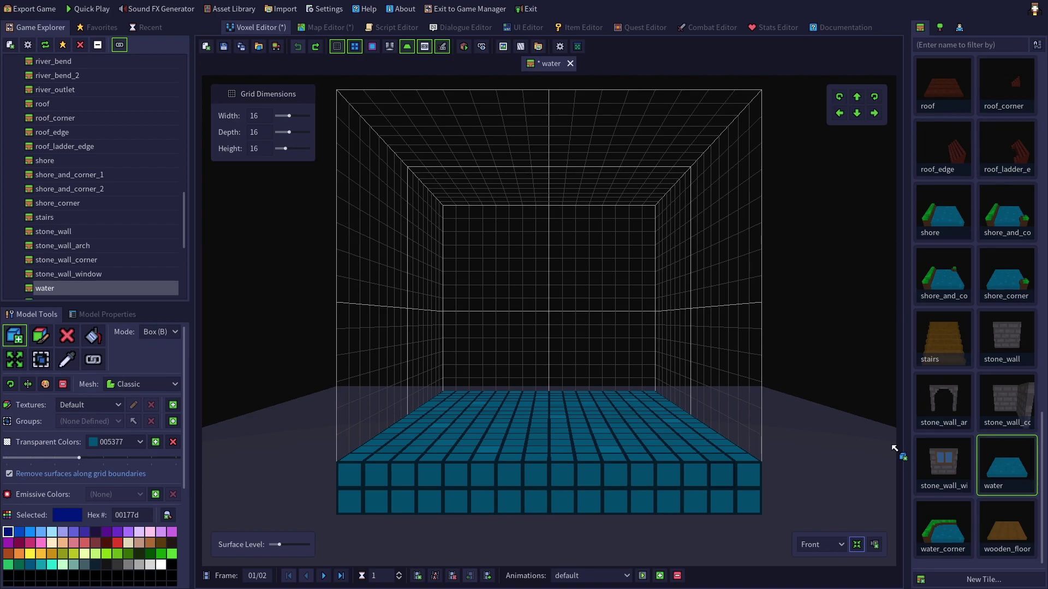
# Shift the slab up one layer and paint its bottom layer dark blue 00177d
pyautogui.click(857, 97)
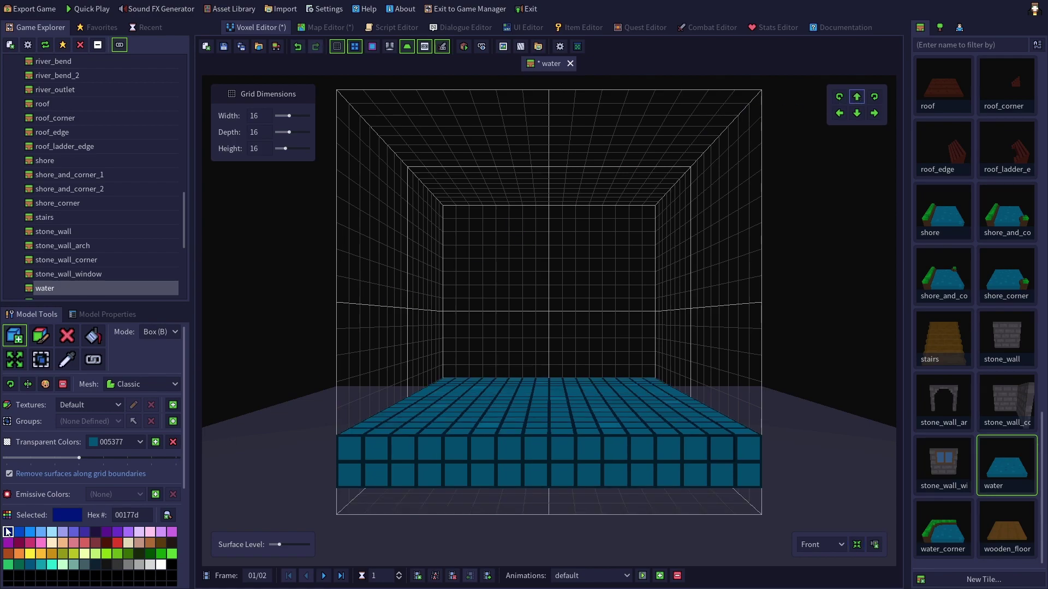
pyautogui.moveTo(472, 554); pyautogui.dragTo(350, 302, button='right')
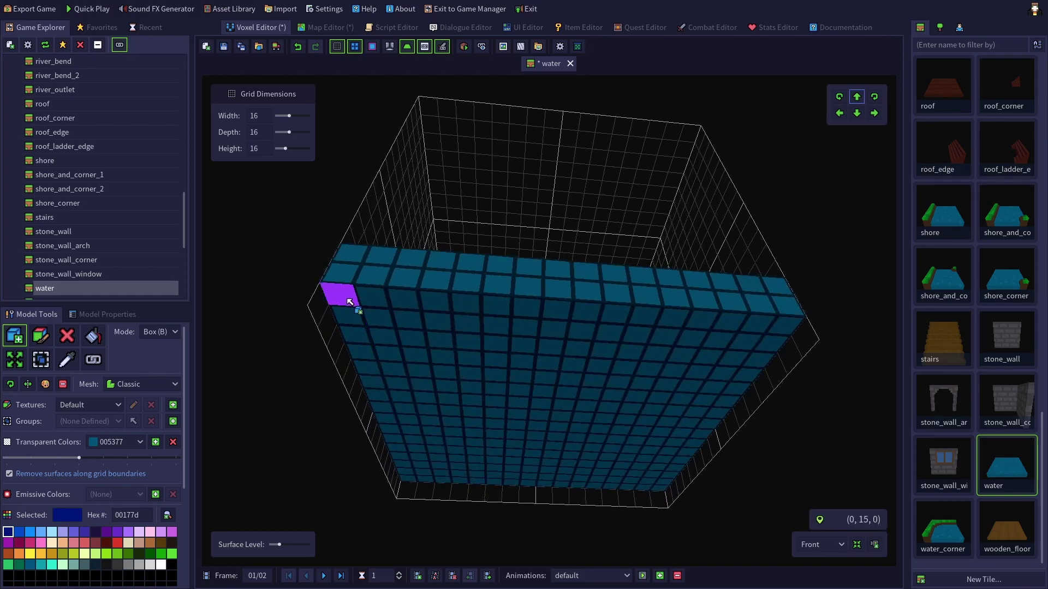
pyautogui.moveTo(349, 301); pyautogui.dragTo(679, 507)
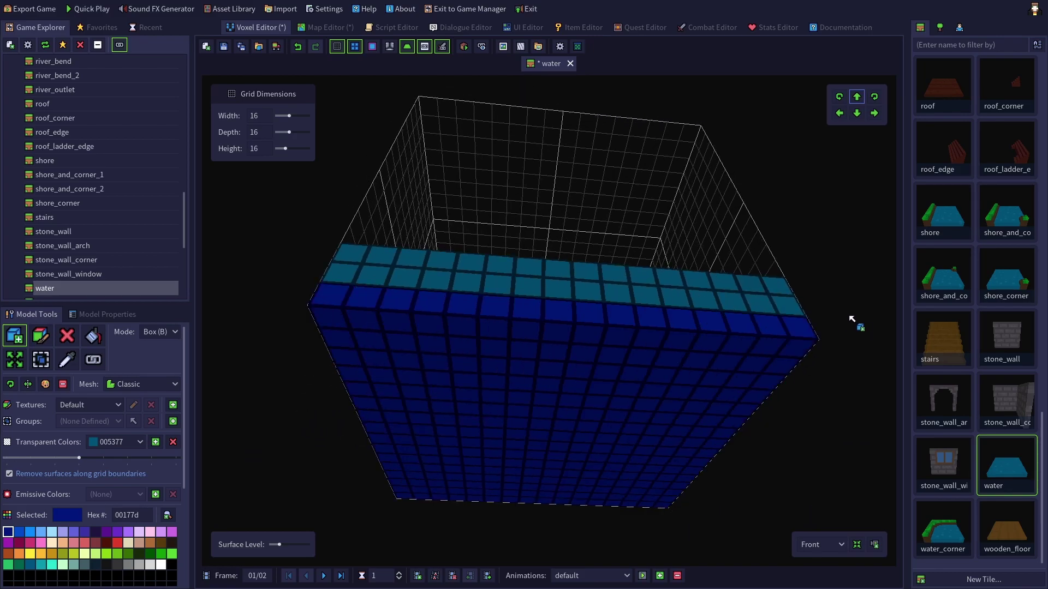
# Check the reworked water tile covering the map in the Map Editor
pyautogui.moveTo(850, 317); pyautogui.dragTo(836, 470, button='right')
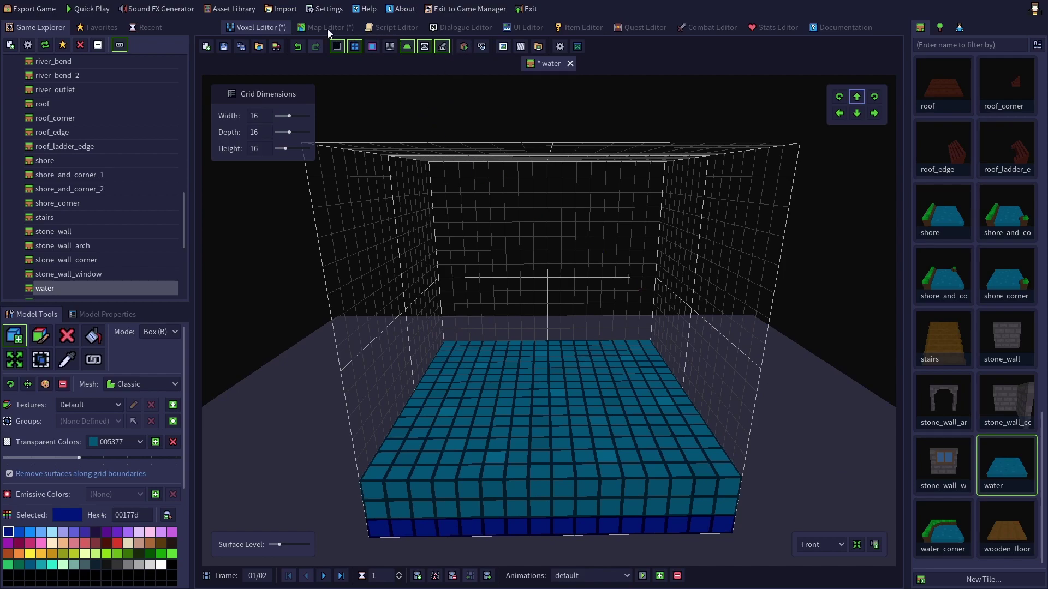
pyautogui.click(329, 30)
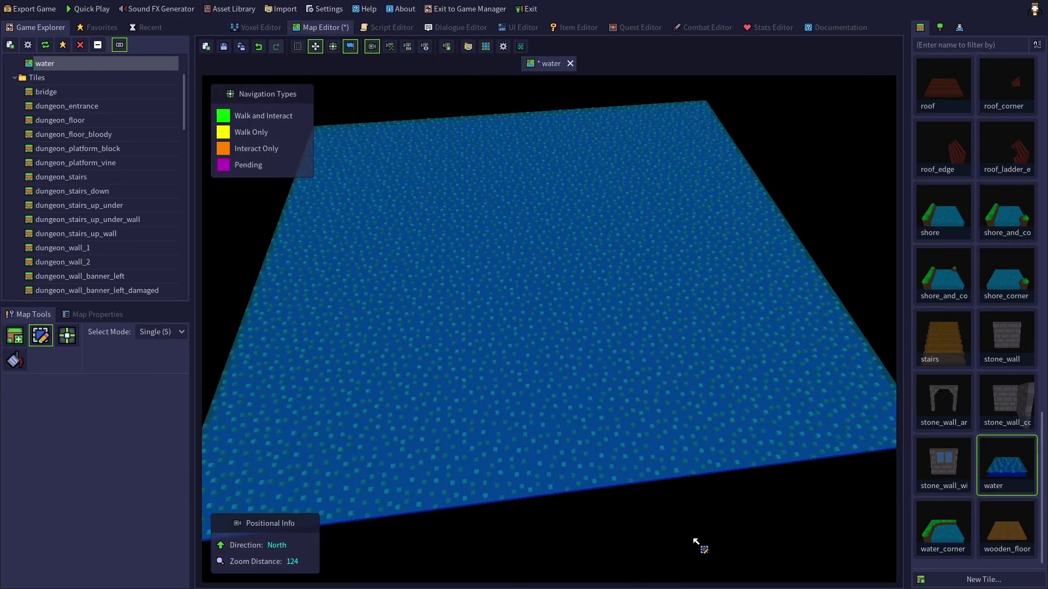
pyautogui.moveTo(692, 542); pyautogui.dragTo(706, 524, button='right')
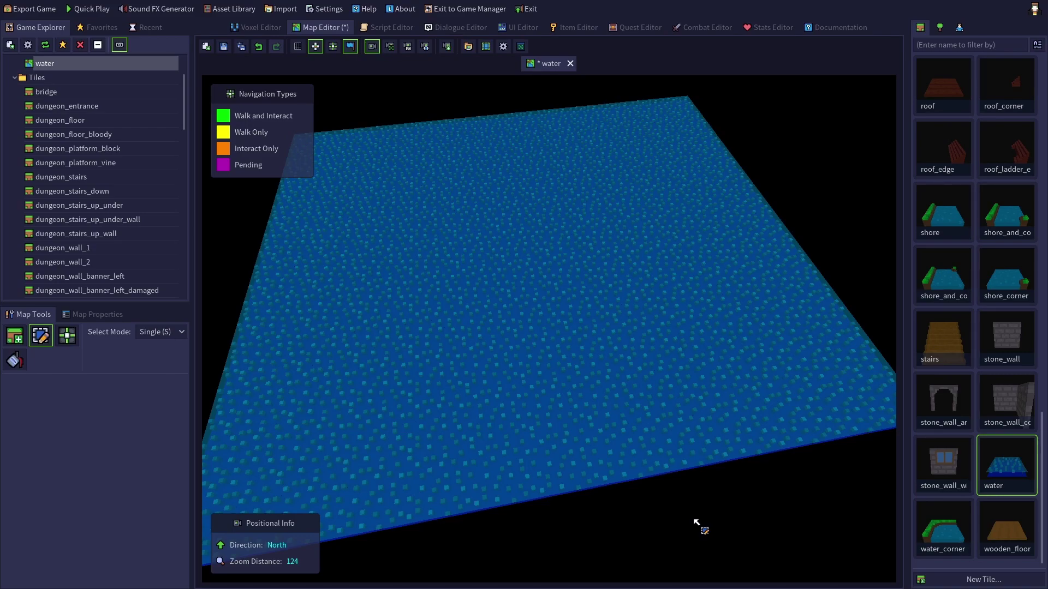
# Eyedrop another cyan water shade, hide voxel outlines, and make 00587f transparent with adjusted opacity
pyautogui.click(262, 27)
pyautogui.click(64, 362)
pyautogui.click(467, 402)
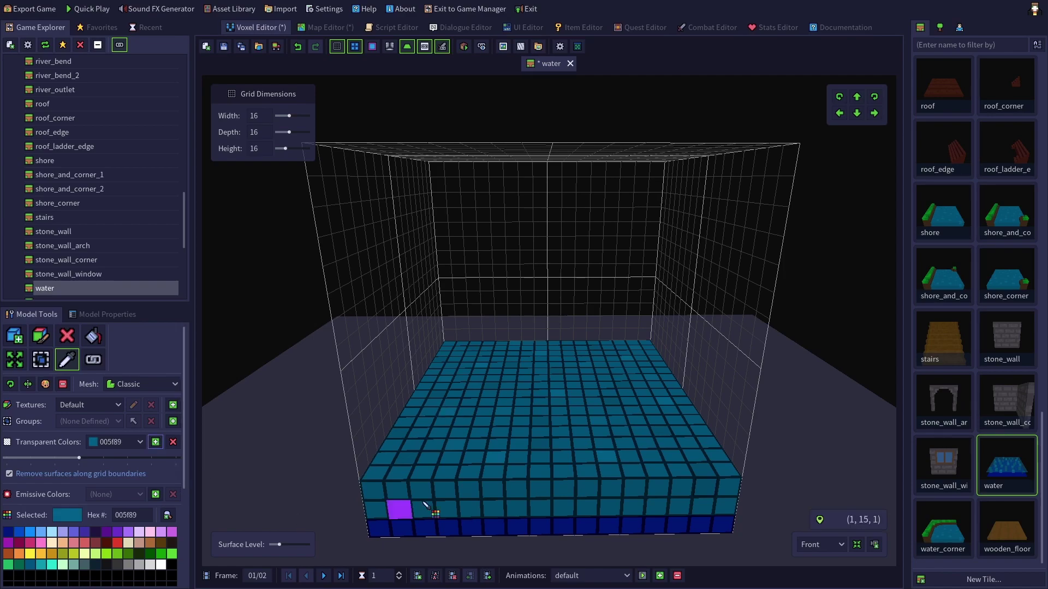
pyautogui.press('g')
pyautogui.click(156, 442)
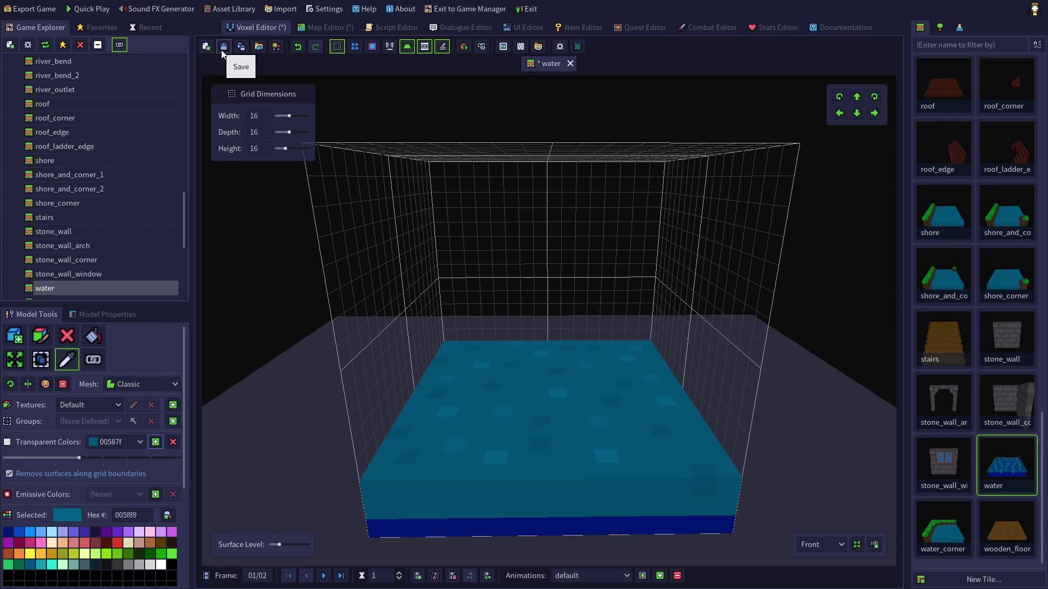
pyautogui.moveTo(79, 459); pyautogui.dragTo(38, 464)
# Select 005f89 among the transparent colours and adjust its transparency
pyautogui.click(139, 441)
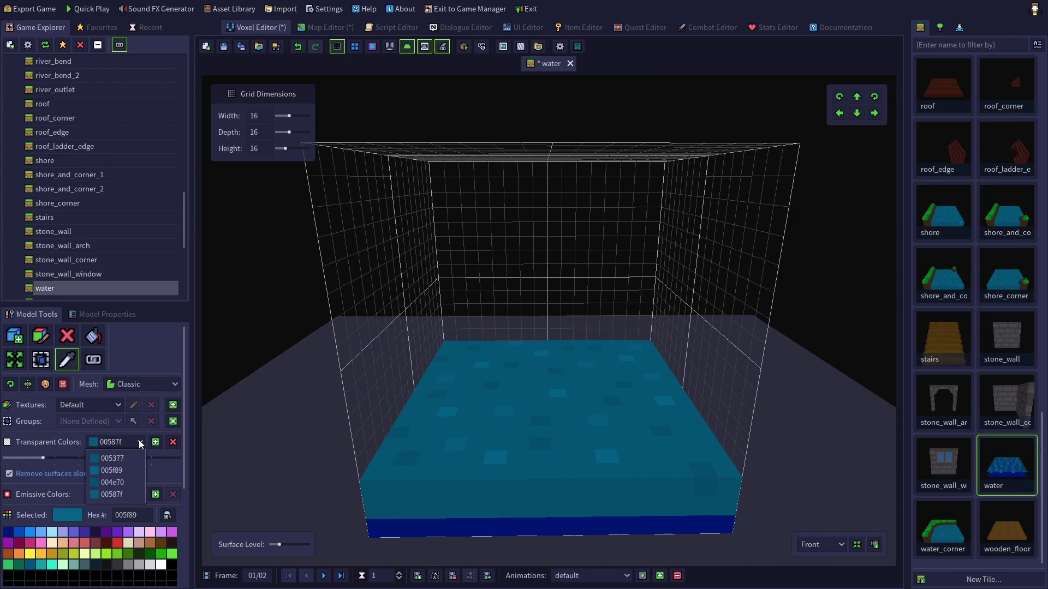
pyautogui.click(117, 472)
pyautogui.click(95, 462)
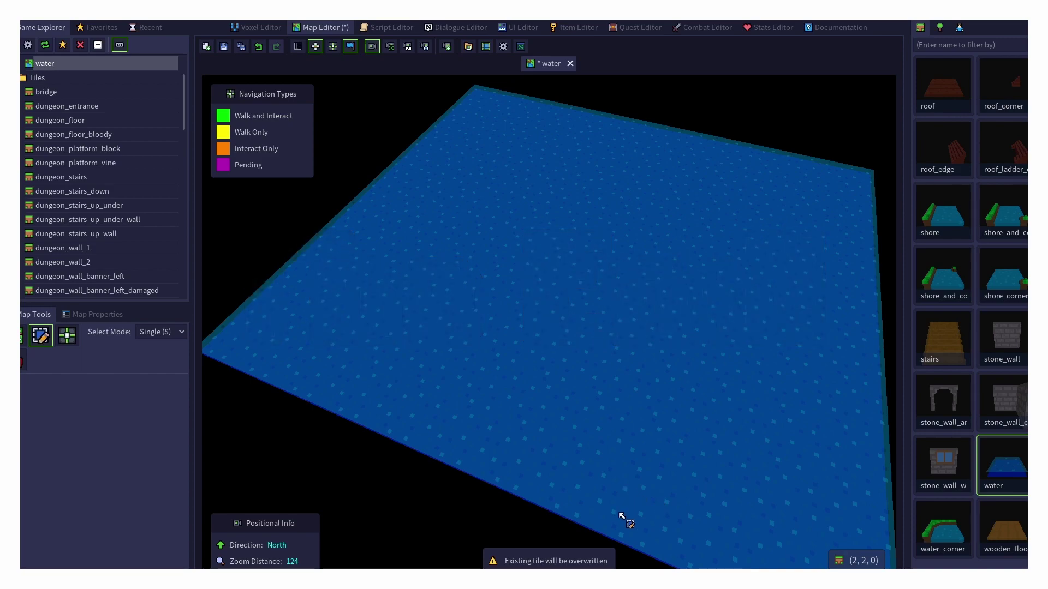
pyautogui.moveTo(619, 517)
pyautogui.mouseDown(button='middle')
pyautogui.moveTo(718, 506)
pyautogui.moveTo(636, 524)
pyautogui.mouseUp(button='middle')
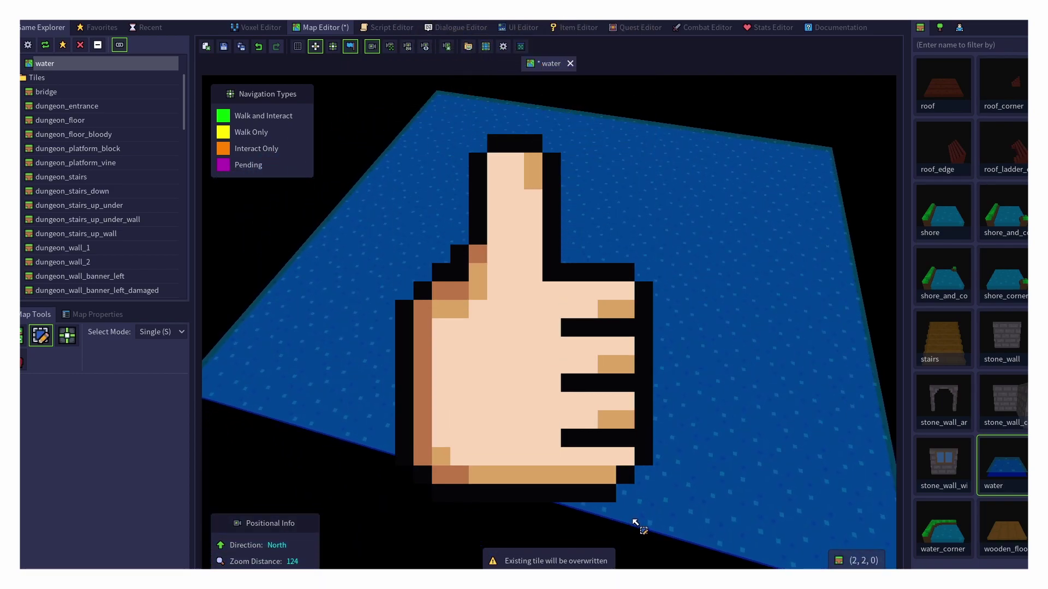